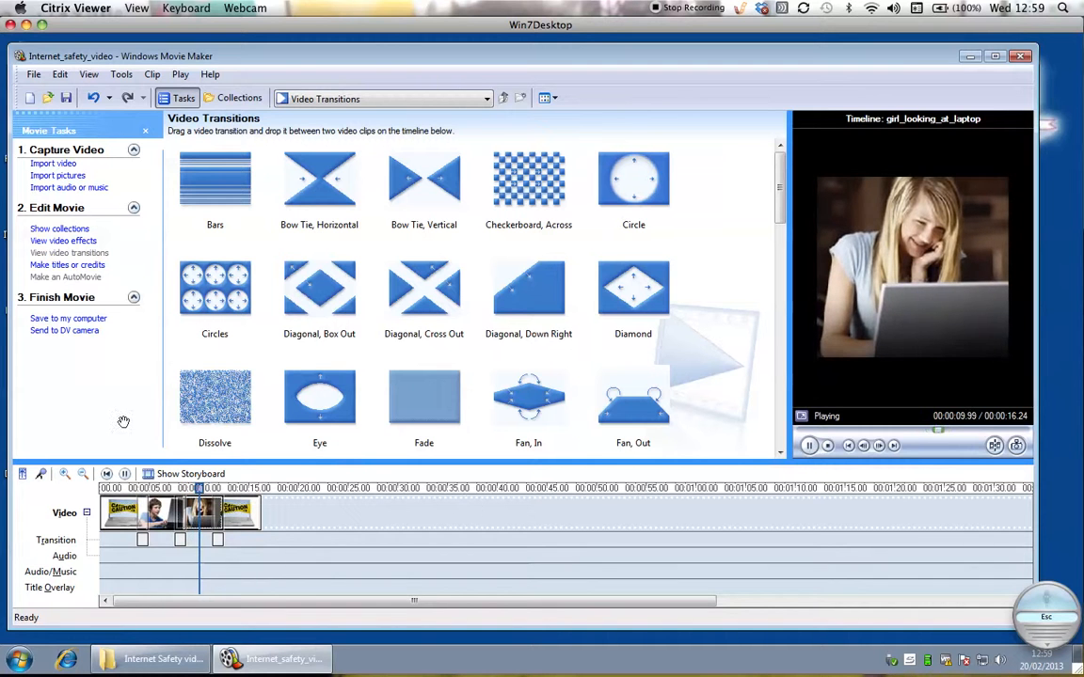
Step: Show the imported collections and add the Internet_safety_sound clip to the start of the timeline's Audio/Music track
left_click(53, 230)
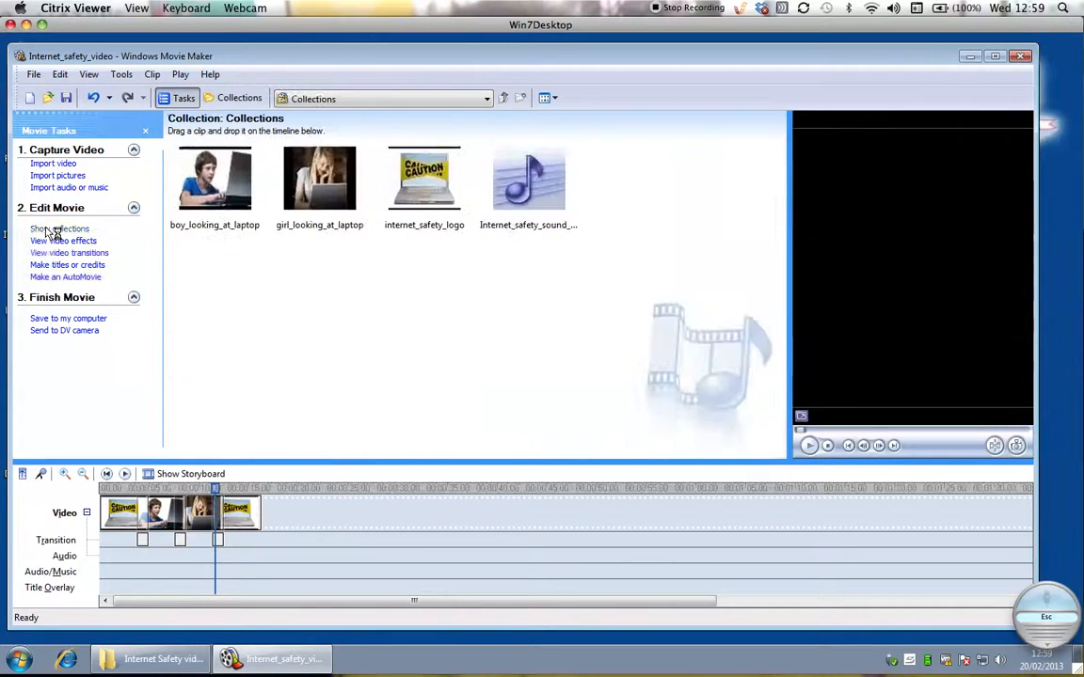
left_click(529, 177)
left_click_drag(541, 177, 101, 586)
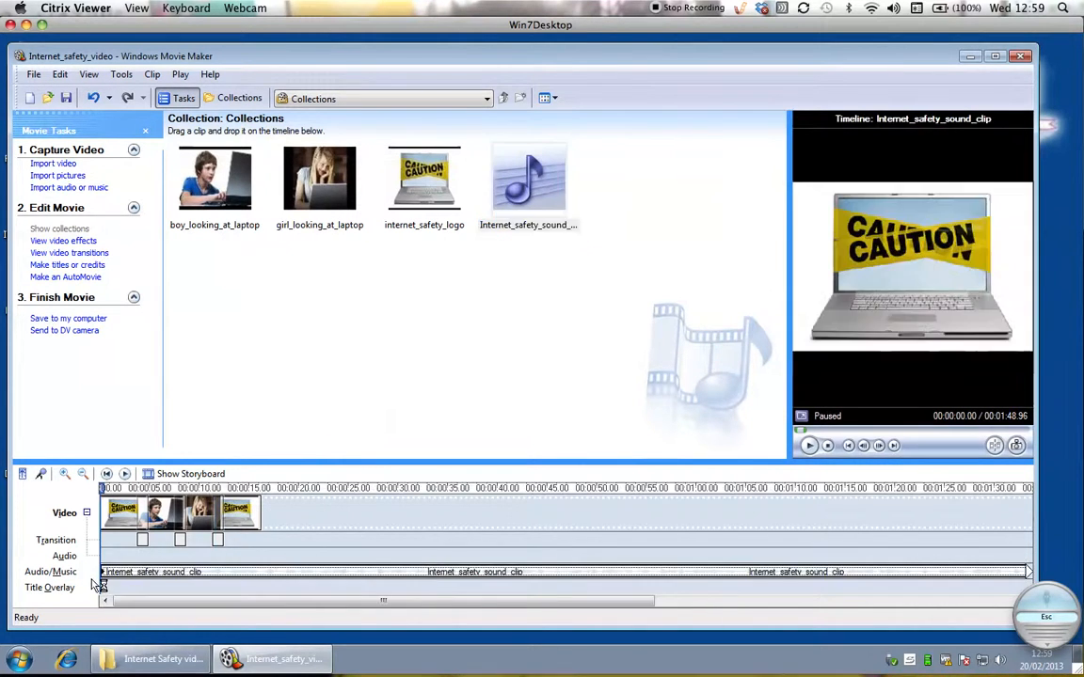
Step: Preview the timeline with the added sound clip, pausing during the girl_looking_at_laptop clip
left_click(126, 475)
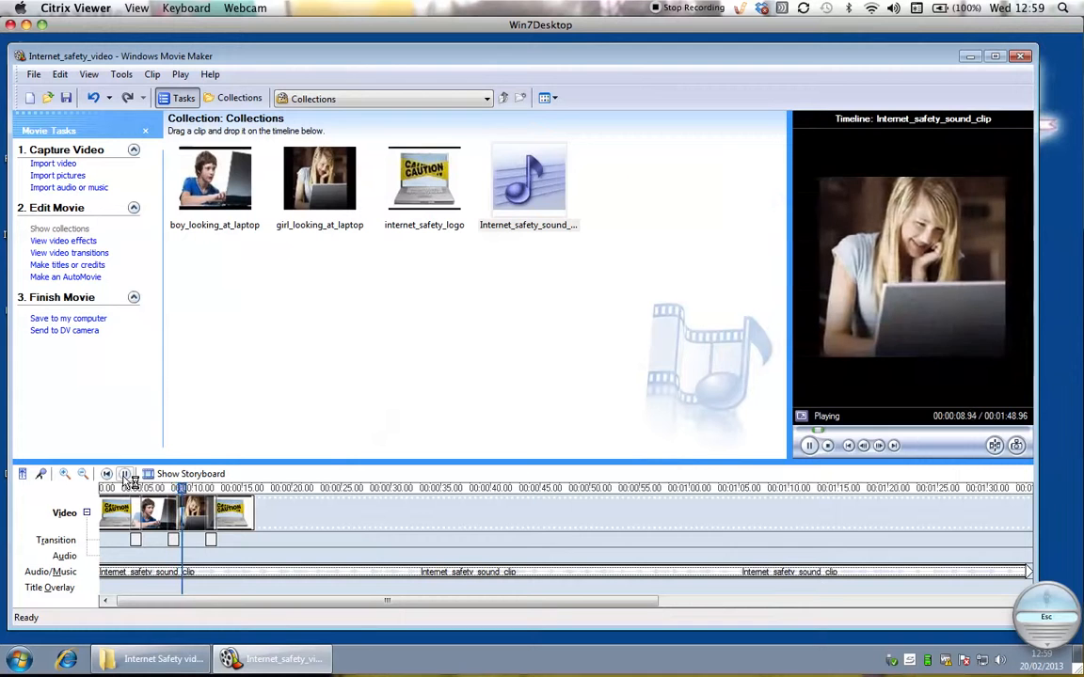
left_click(126, 475)
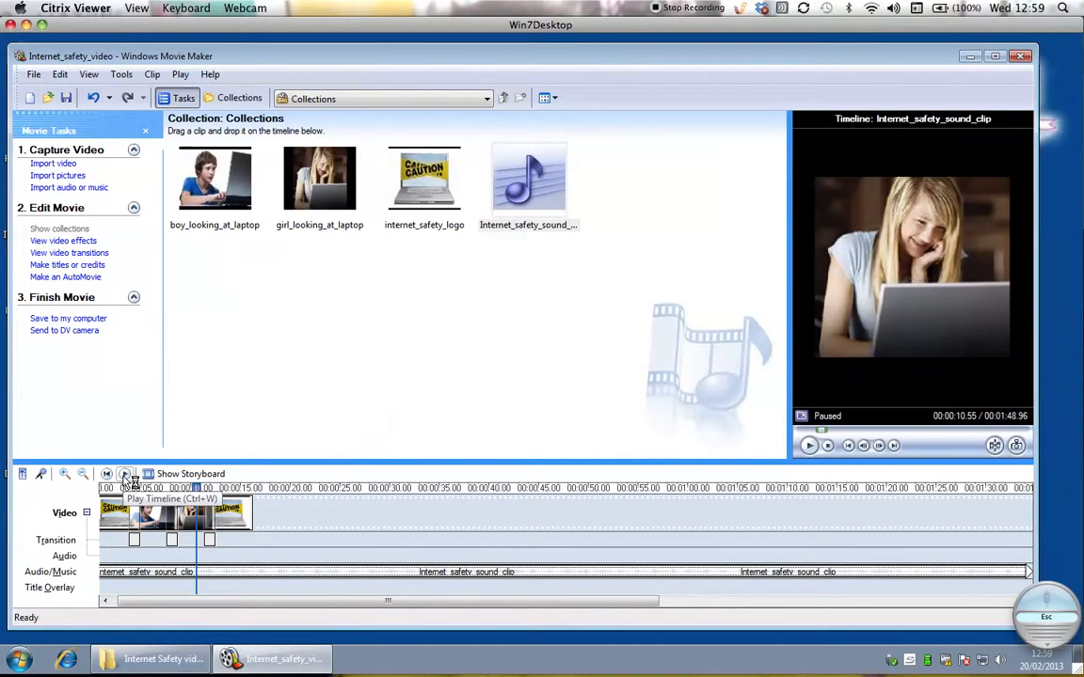
left_click(322, 515)
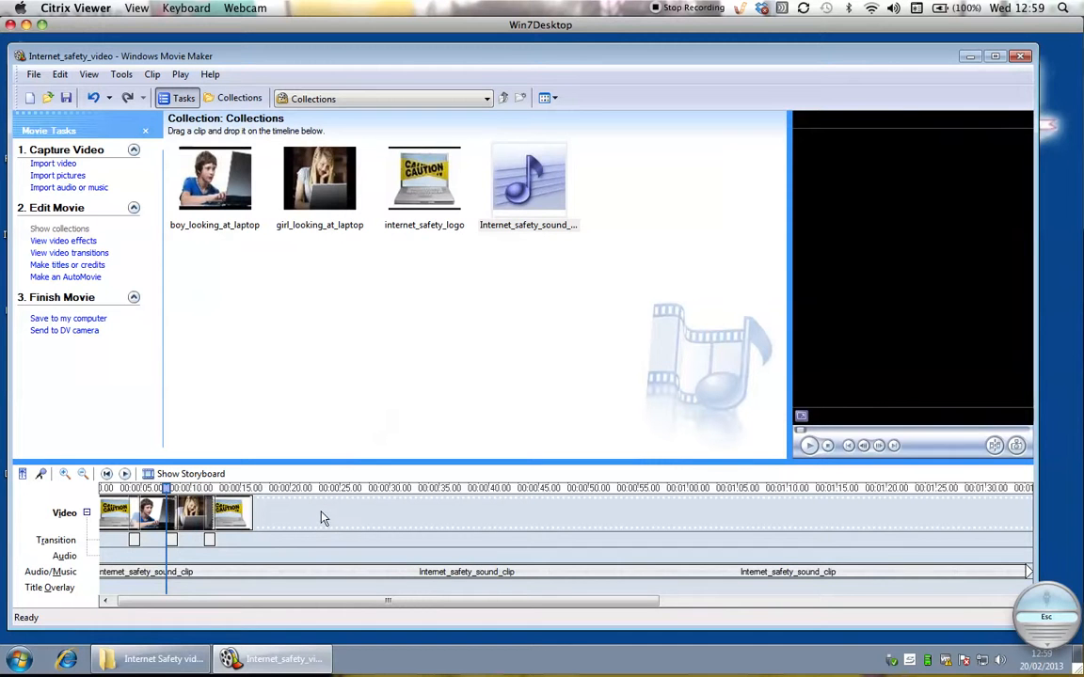
Step: Trim the end of the sound clip so it finishes with the last internet_safety_logo clip, and inspect the alignment up close
left_click(82, 475)
left_click(82, 475)
left_click(115, 573)
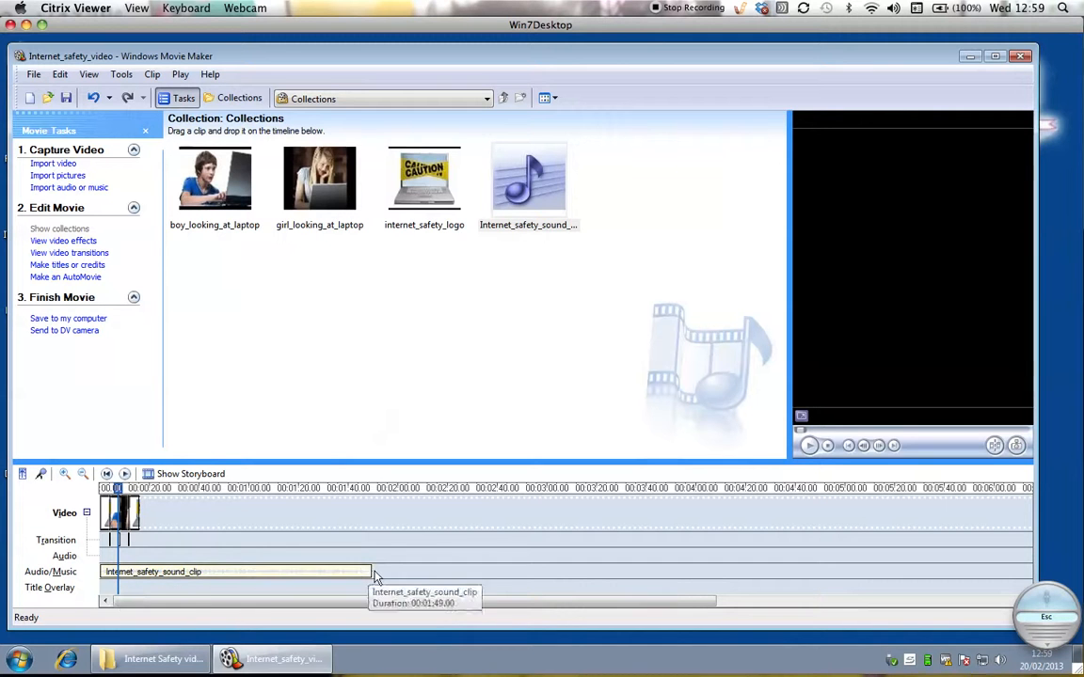
left_click_drag(369, 574, 138, 589)
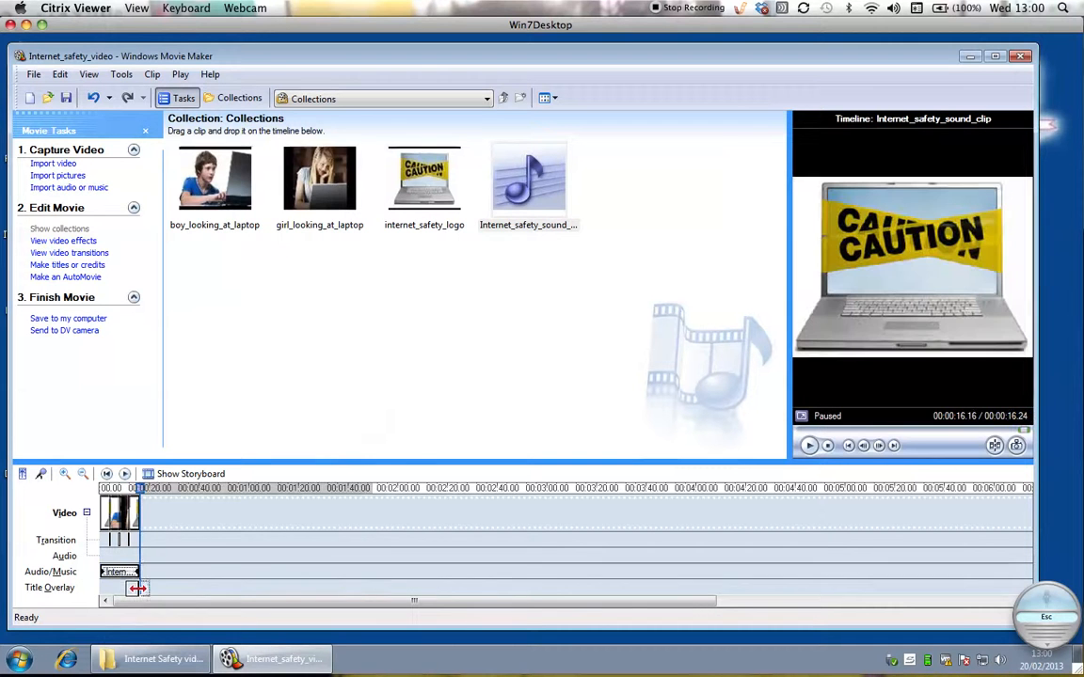
left_click(66, 474)
left_click(66, 474)
left_click(66, 474)
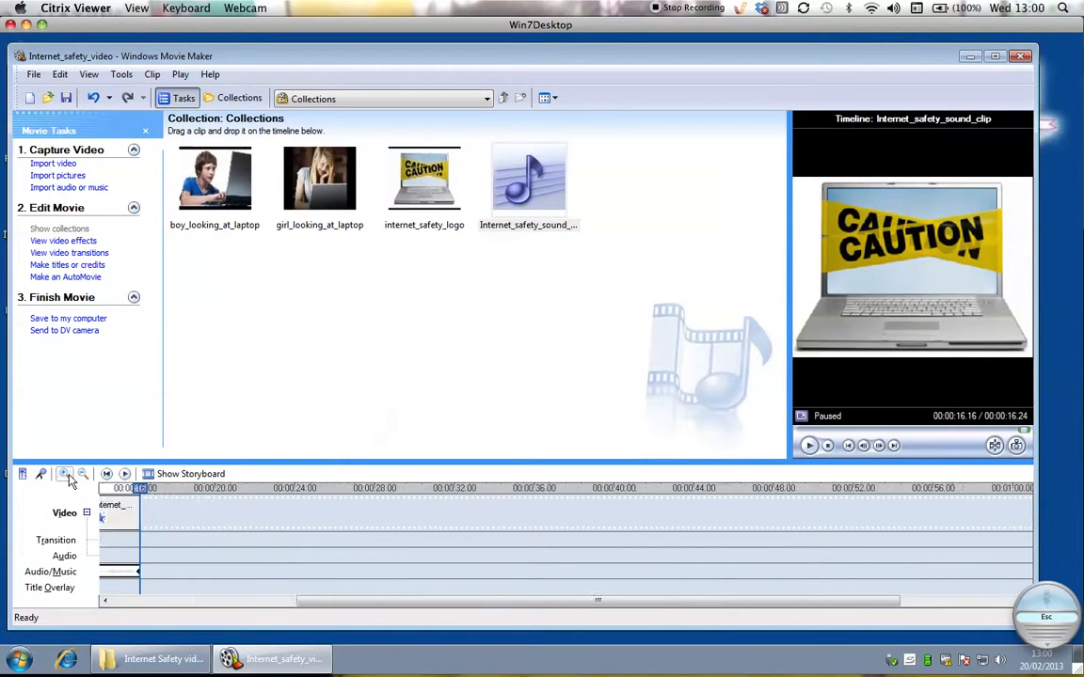
left_click(66, 474)
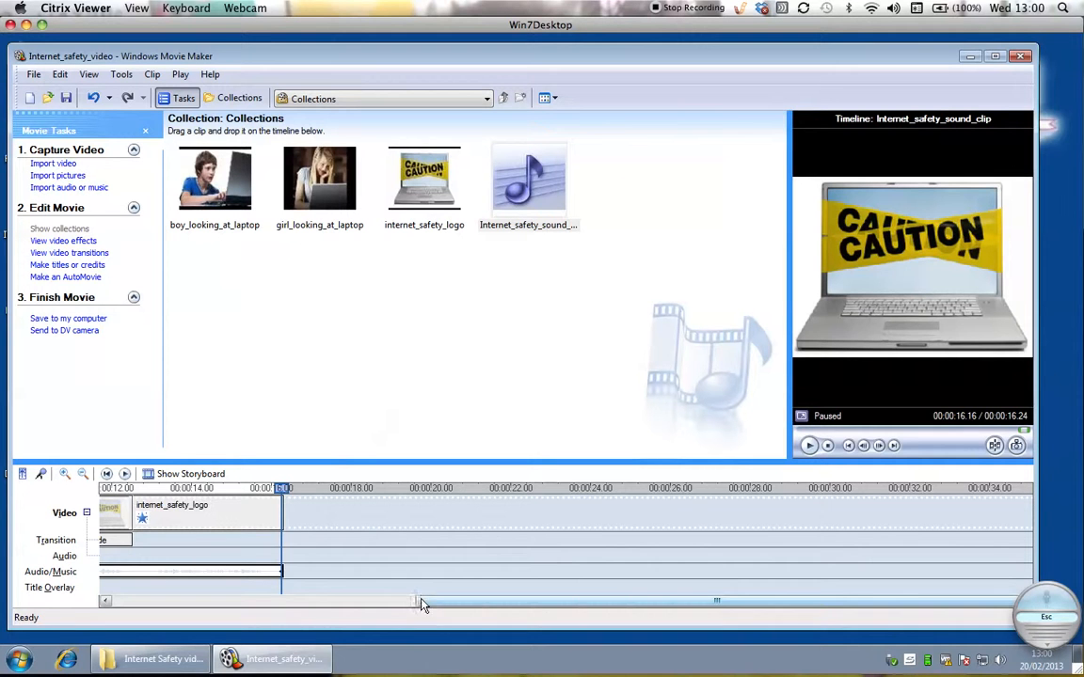
left_click_drag(389, 605, 308, 612)
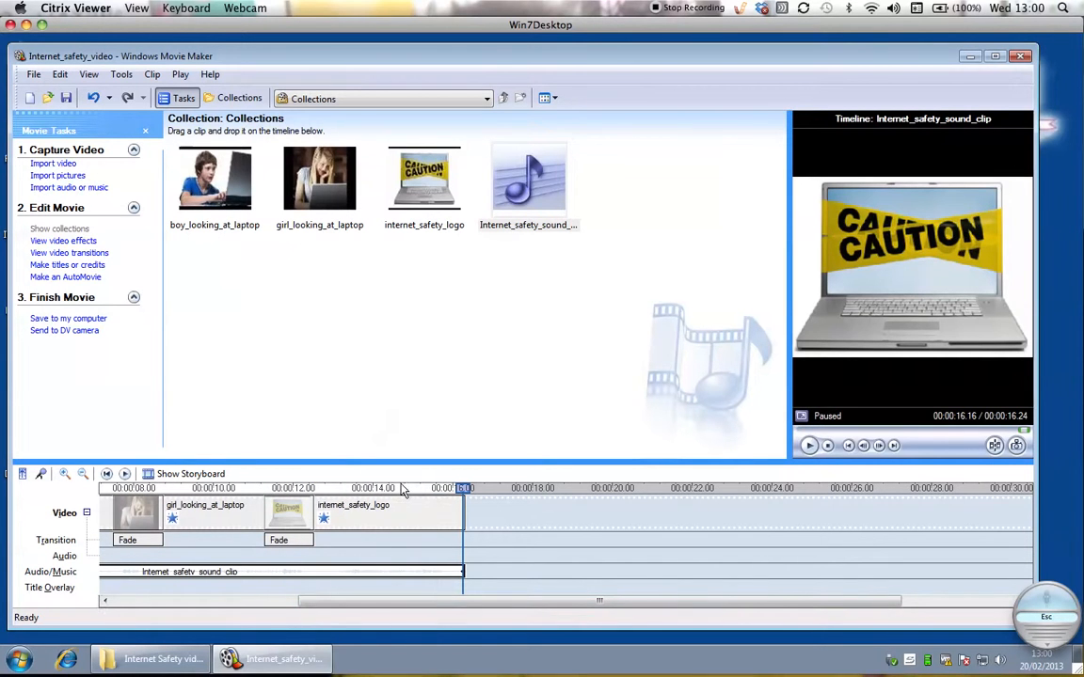
left_click(451, 515)
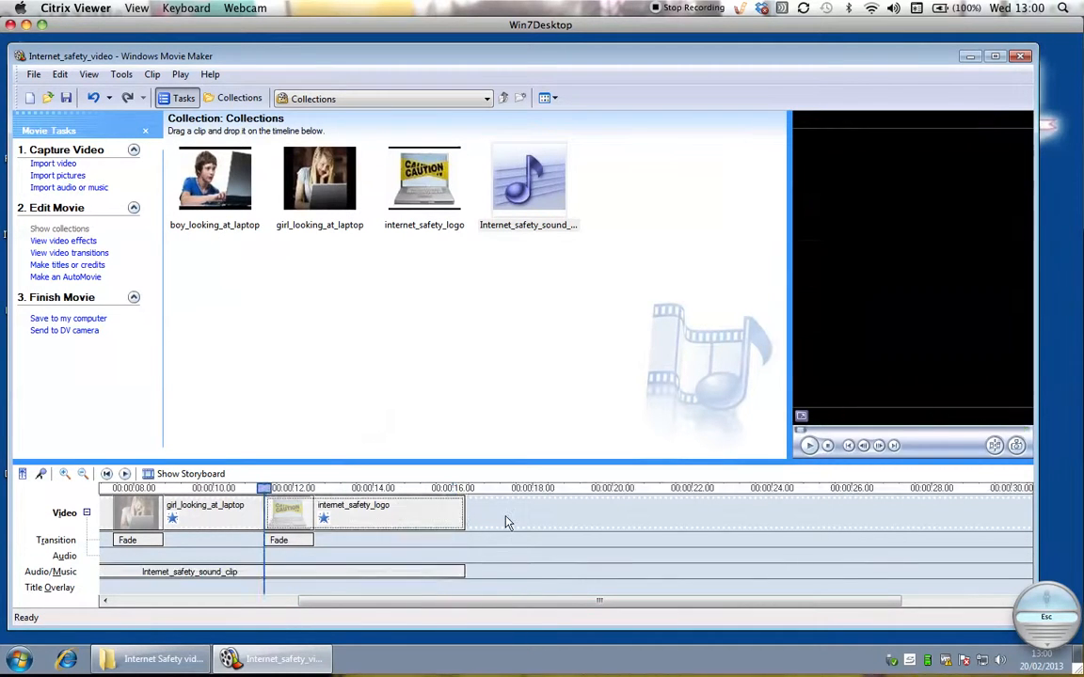
Step: With the sound clip selected, view the audio level balance between video audio and Audio/Music, leaving it as is
left_click(158, 572)
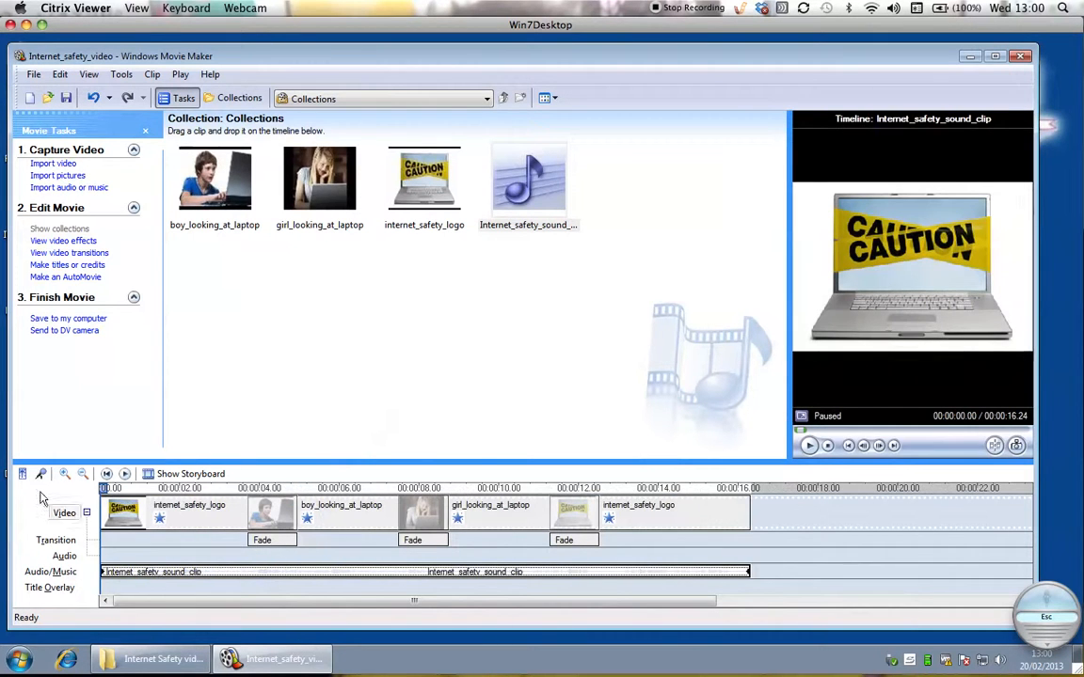
left_click(23, 475)
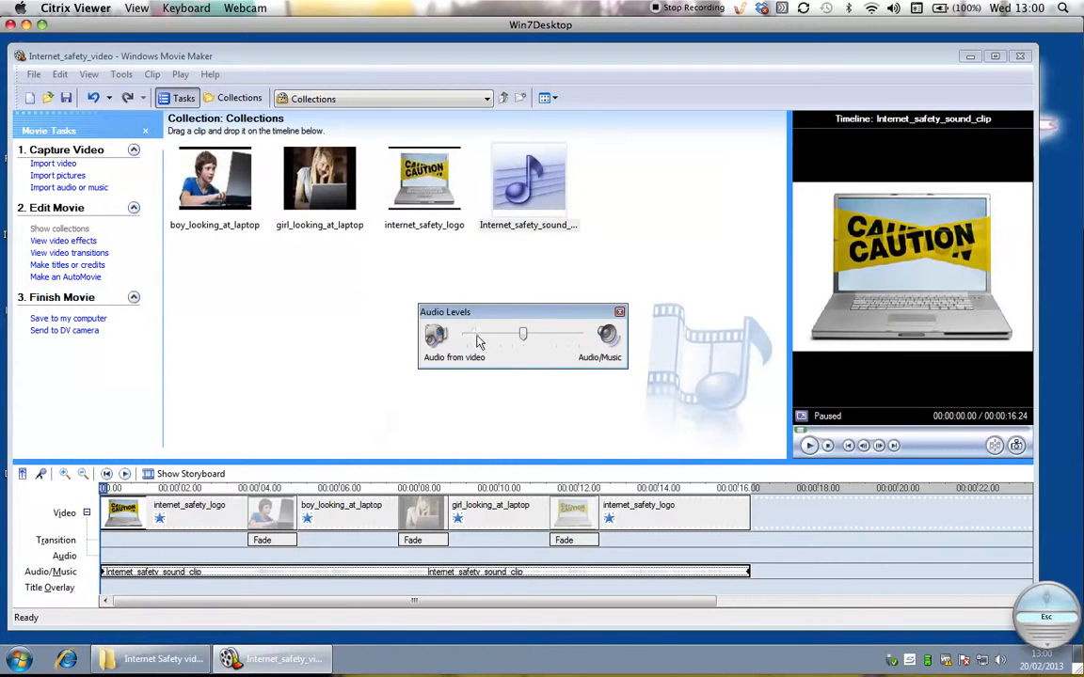
left_click(619, 313)
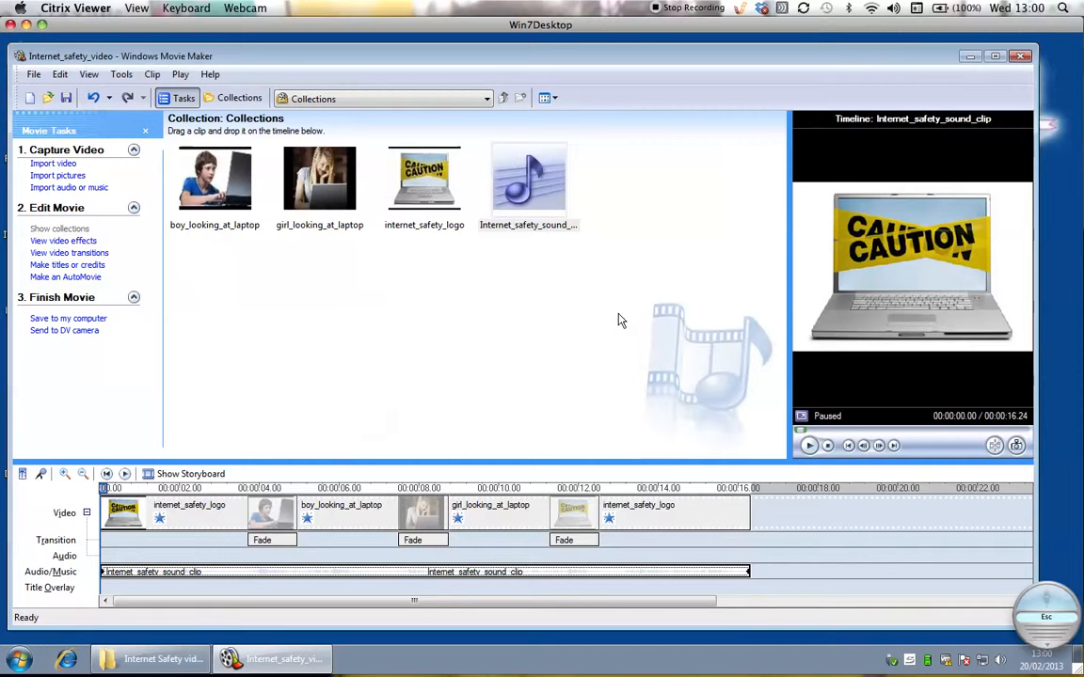
Step: View the timeline narration options, allowing microphone and webcam access, and leave them for the Video Effects collection
left_click(42, 475)
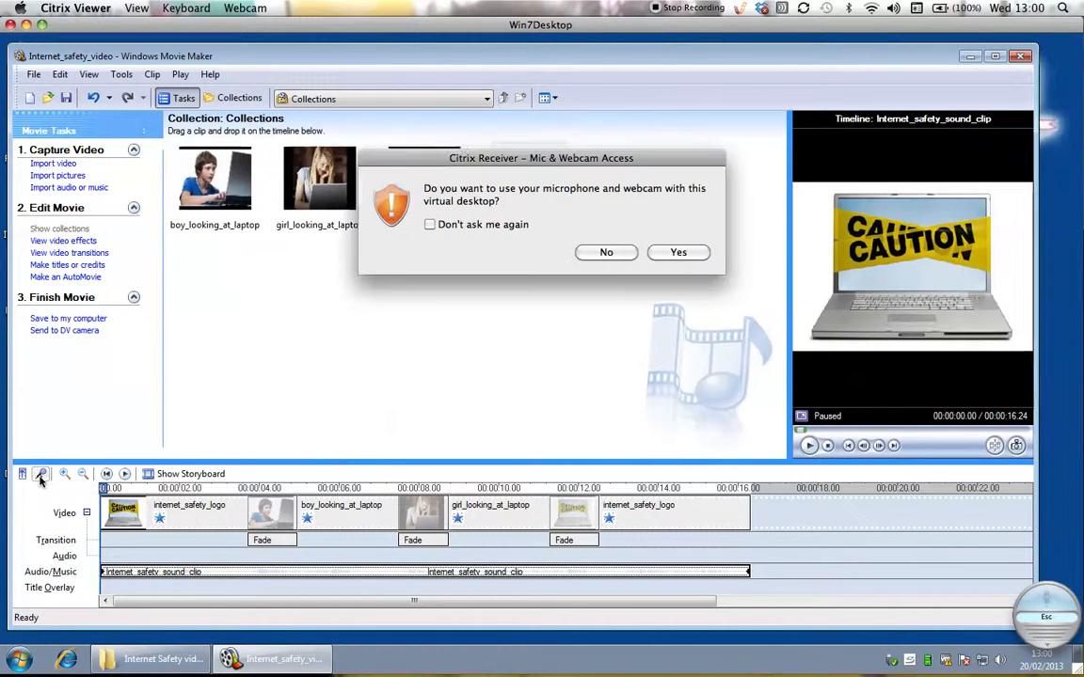
left_click(665, 254)
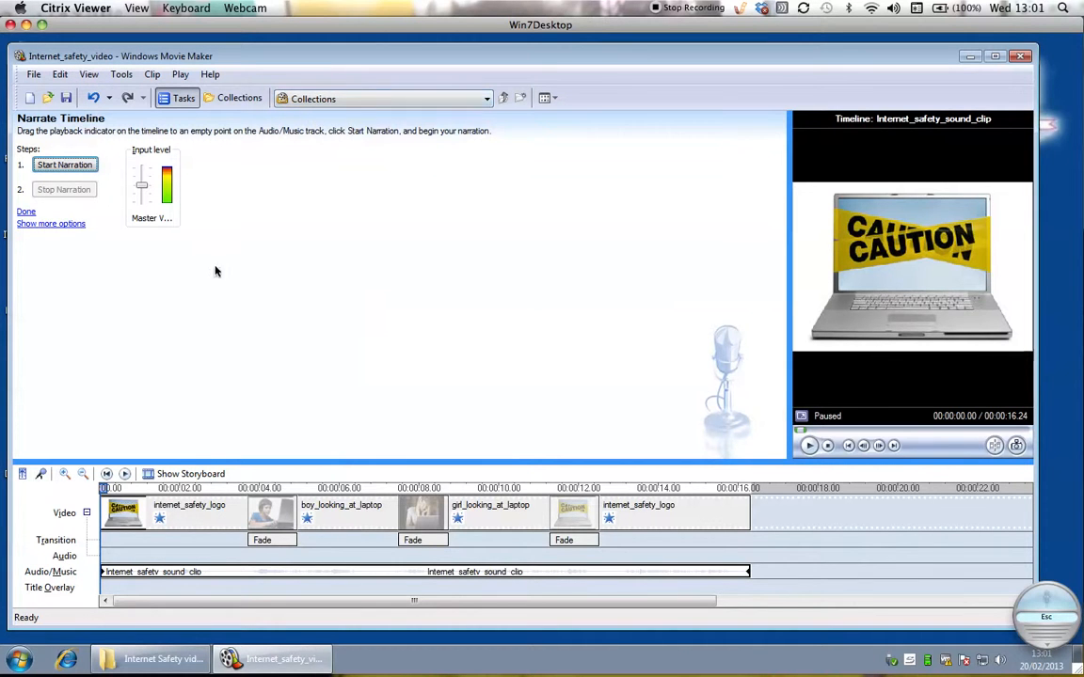
left_click(488, 99)
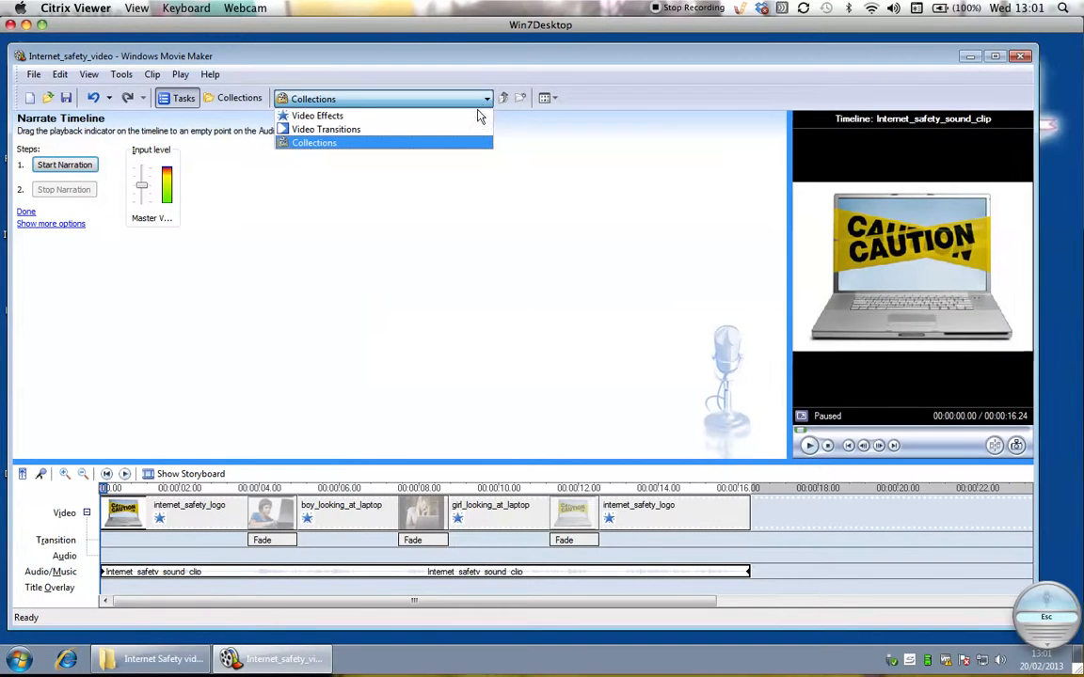
left_click(476, 116)
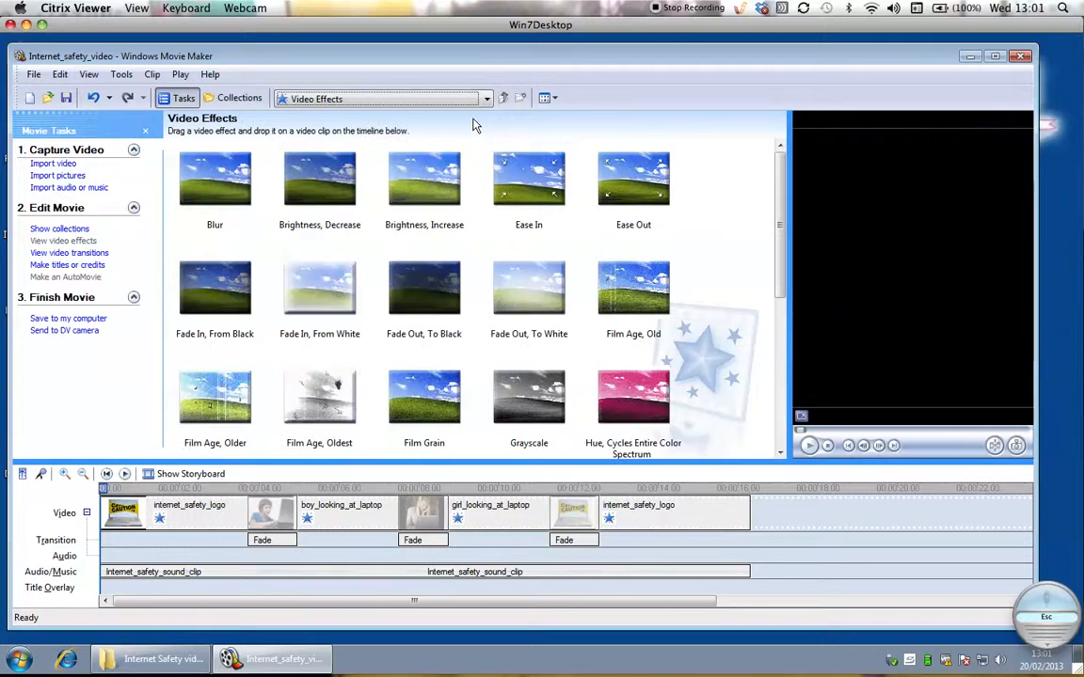
Step: Start a title for the beginning of the movie and enter "Internet Safety" as its text
left_click(41, 270)
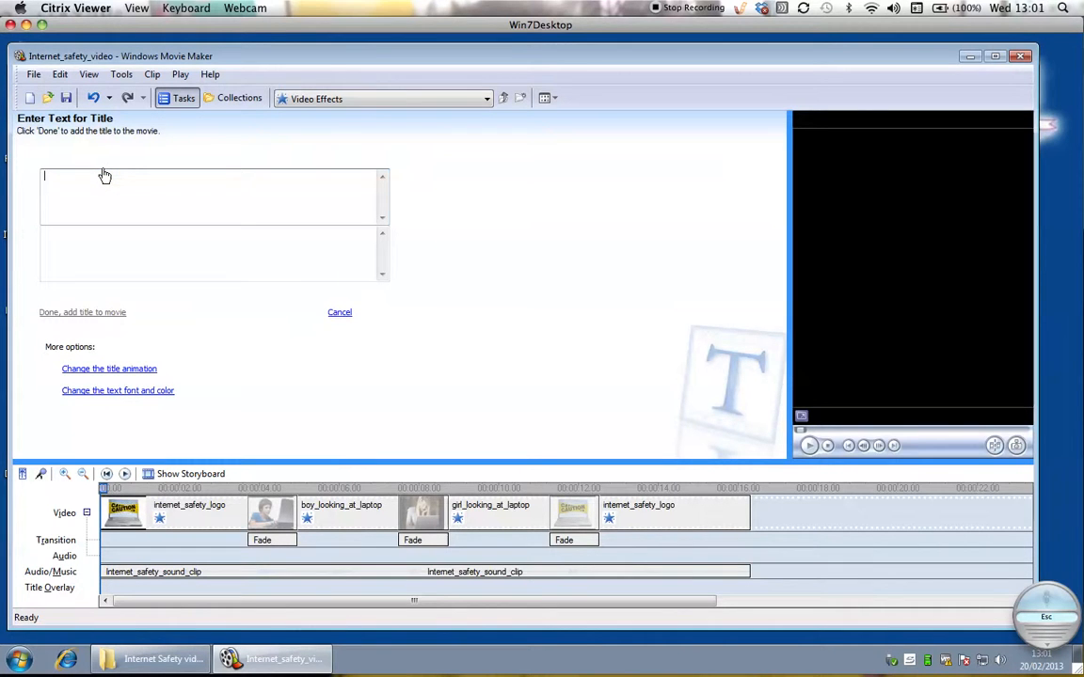
type("Internet Safety")
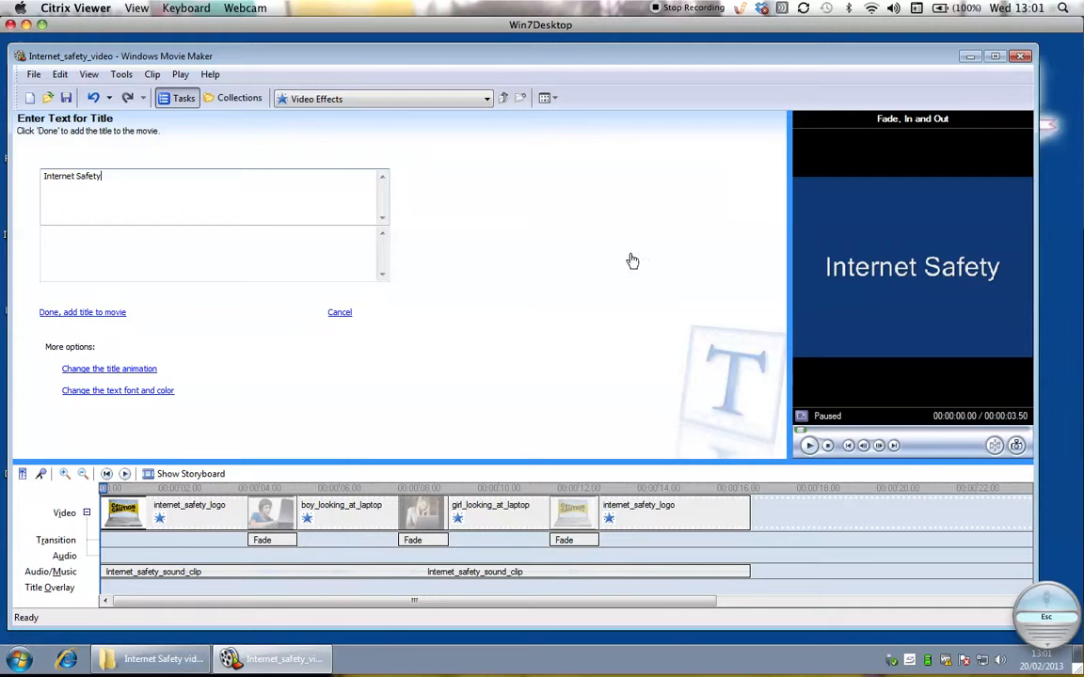
Step: Look through the title's font list, and try 50% transparency and a dark purple background colour
left_click(121, 393)
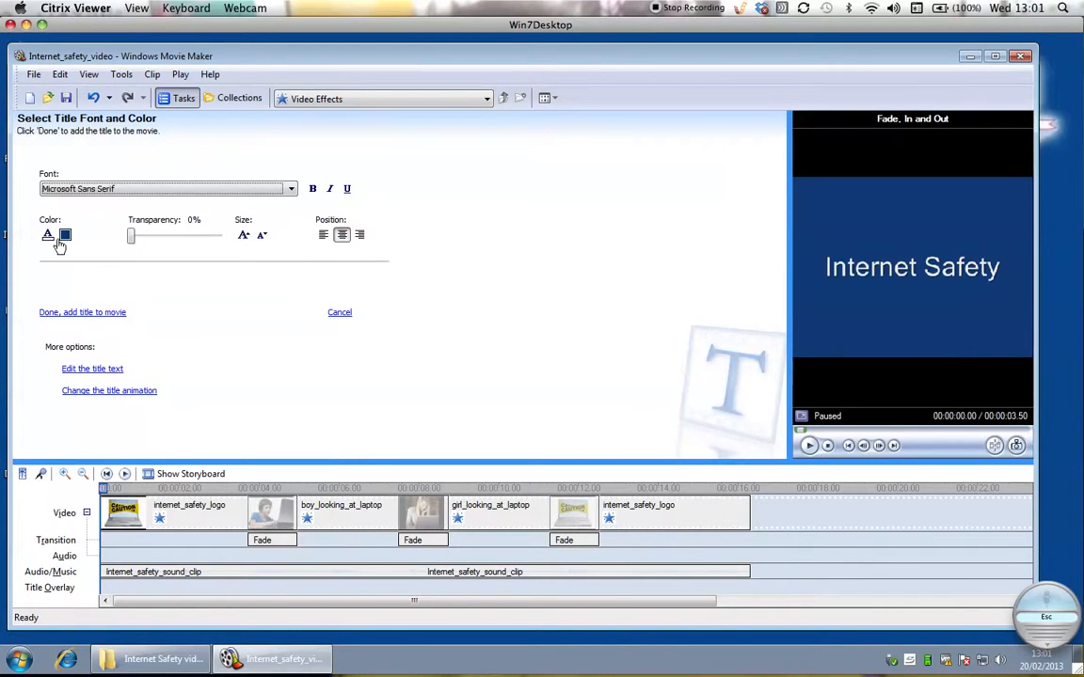
left_click(138, 191)
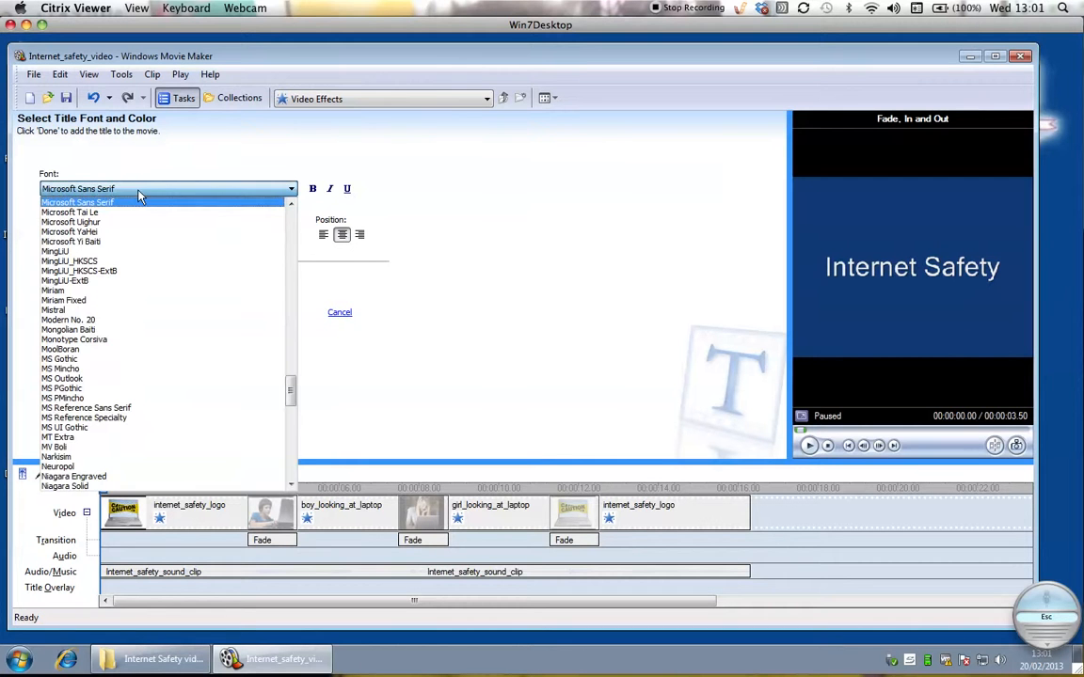
left_click(138, 194)
left_click_drag(133, 237, 181, 236)
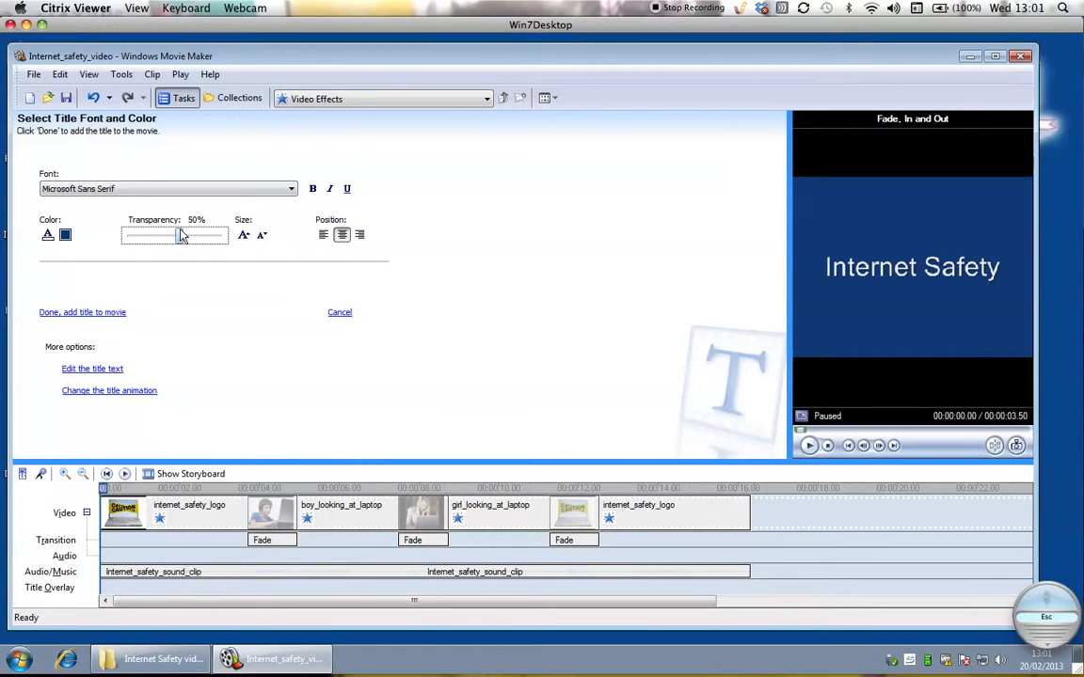
left_click_drag(182, 238, 106, 239)
left_click(65, 237)
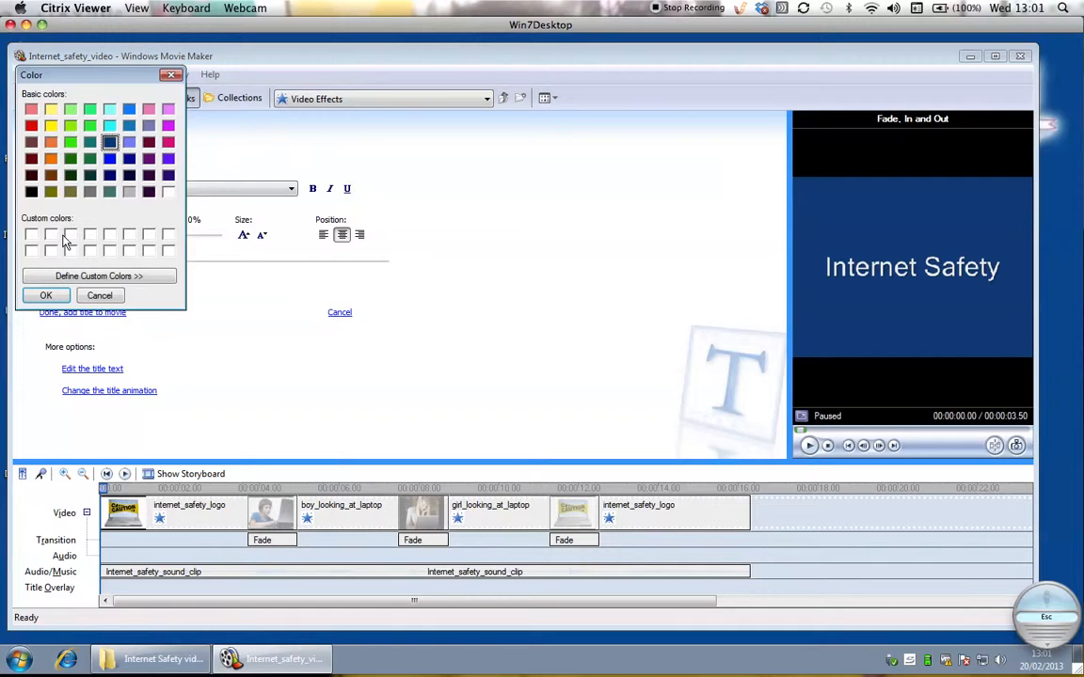
left_click(148, 158)
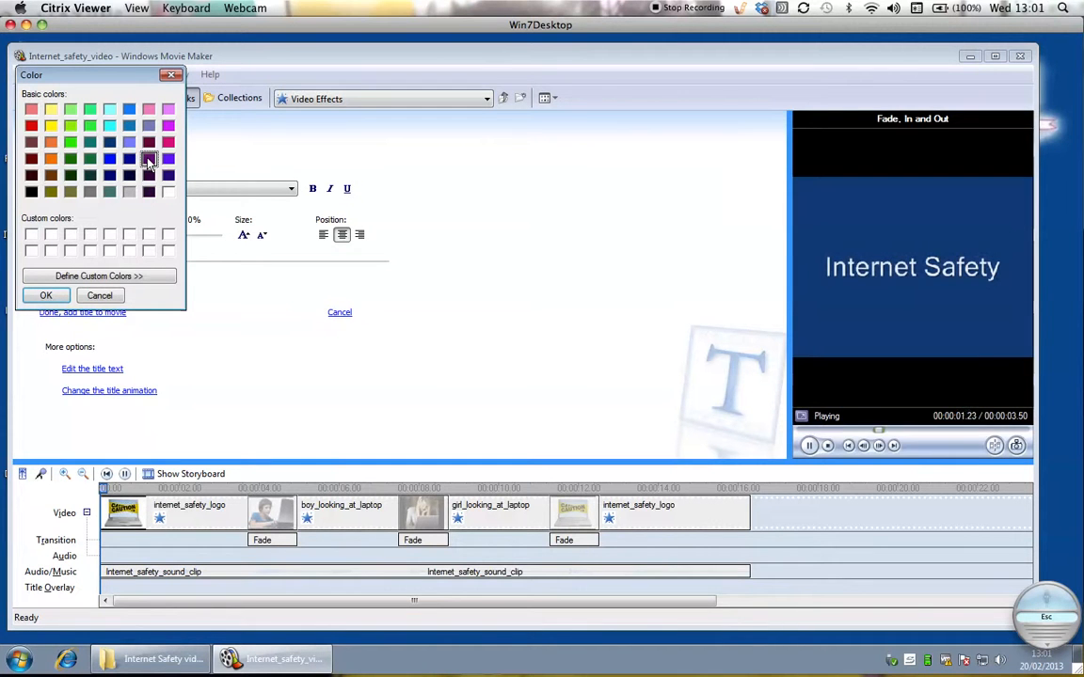
left_click(172, 75)
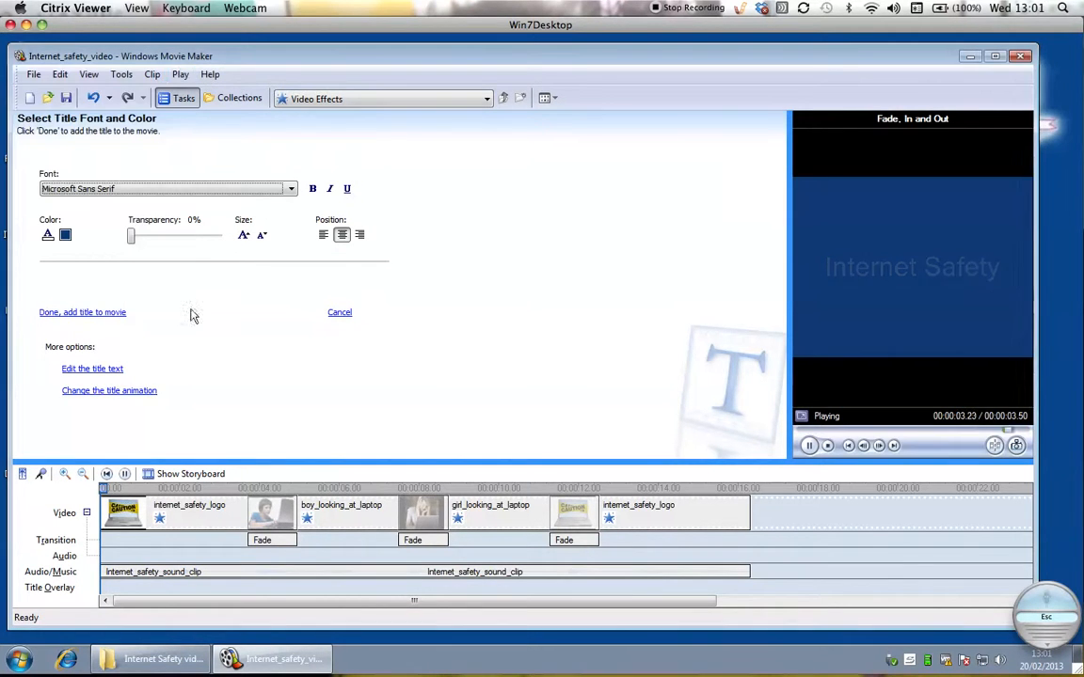
Step: Return to the title text and add the finished title to the start of the movie
left_click(86, 371)
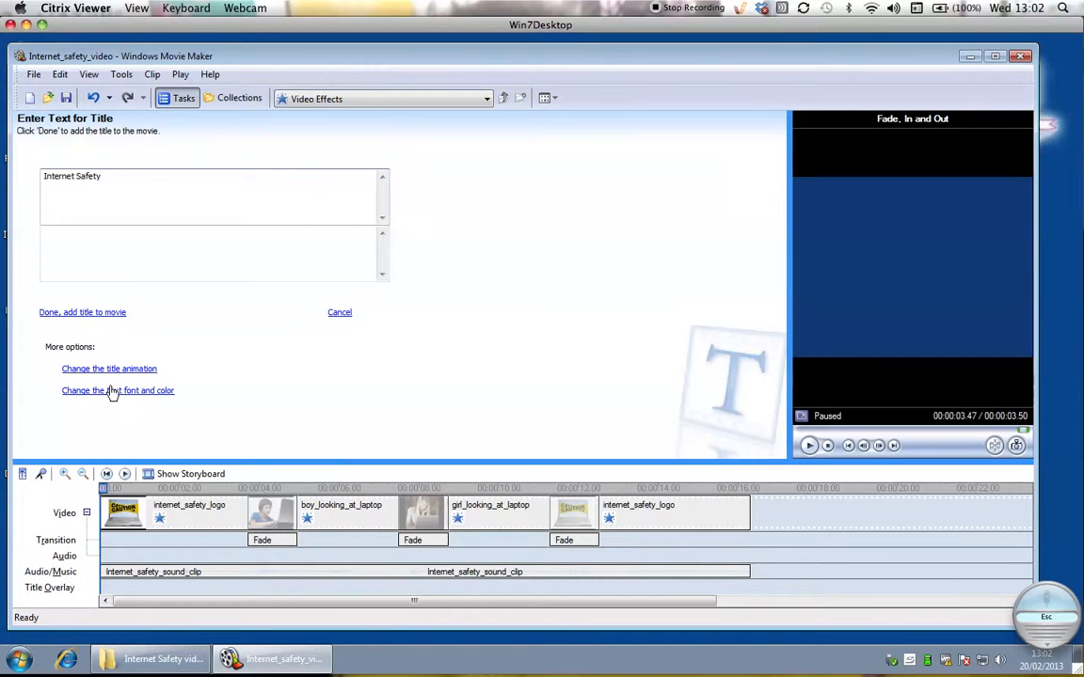
left_click(73, 313)
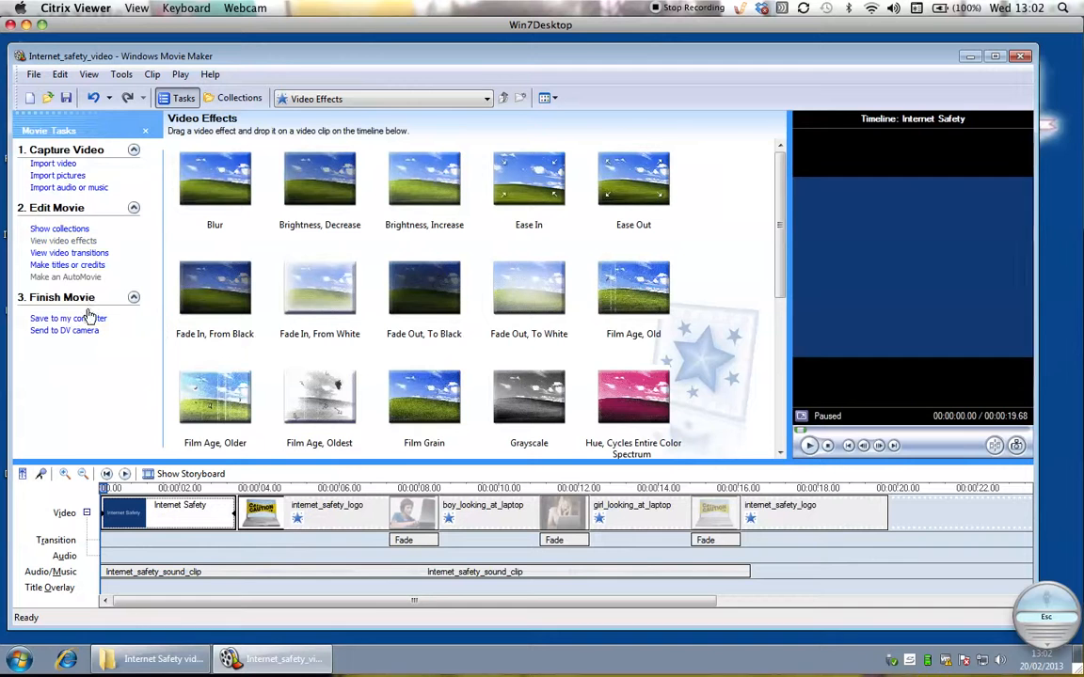
Step: Preview the movie from the title into the internet_safety_logo clip, and return the playhead to the start of the timeline
left_click(112, 490)
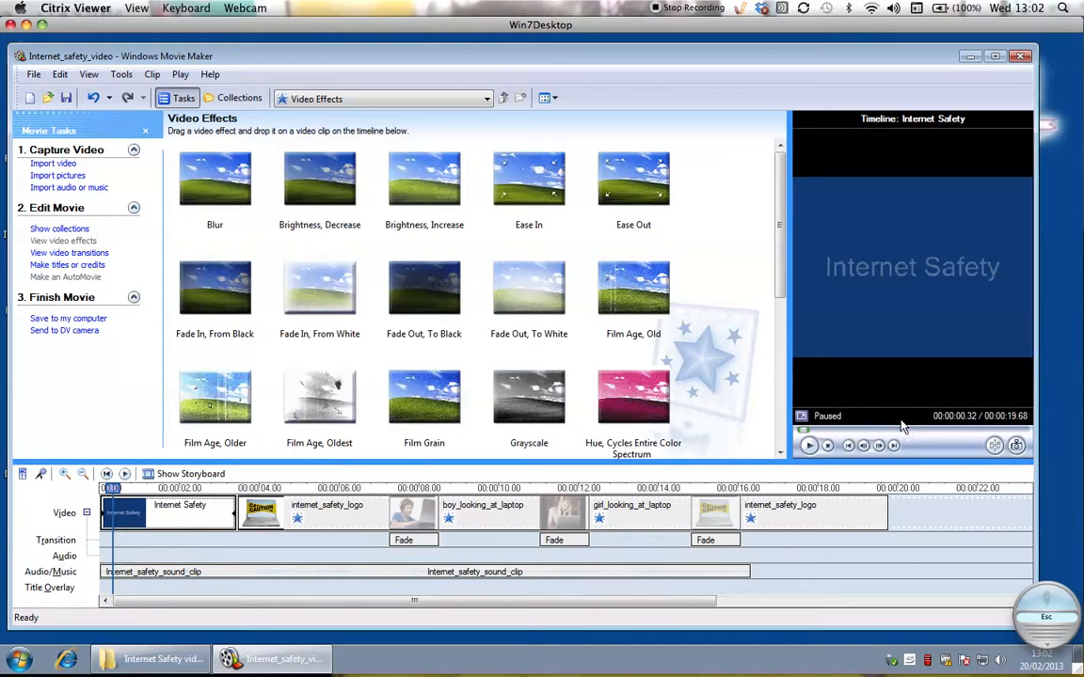
left_click(809, 447)
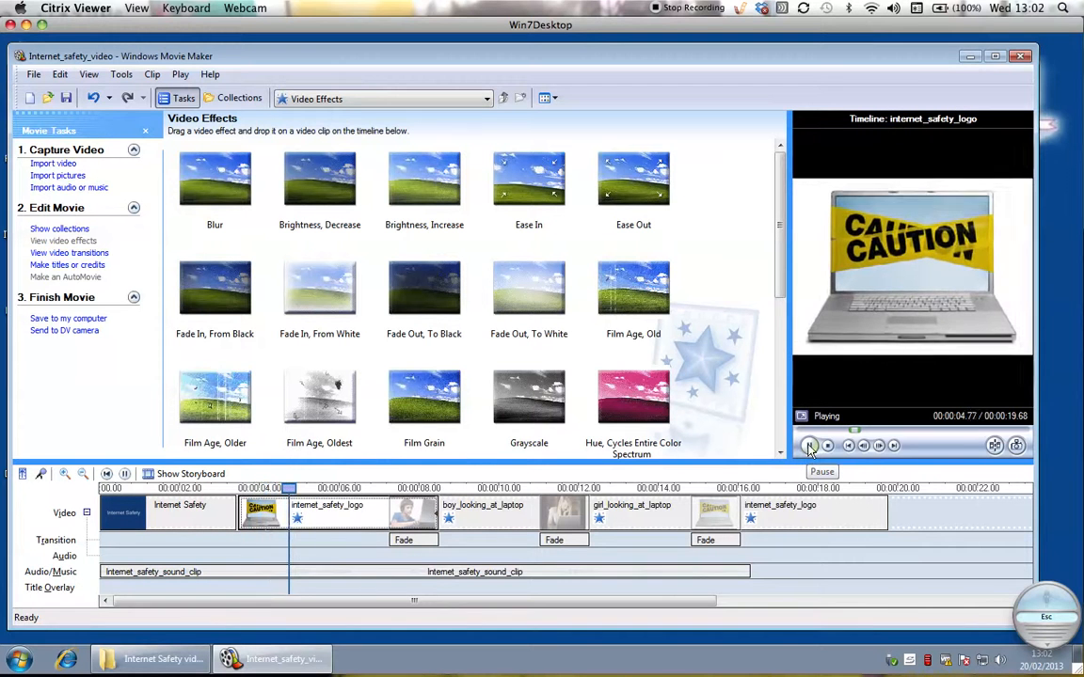
left_click(809, 447)
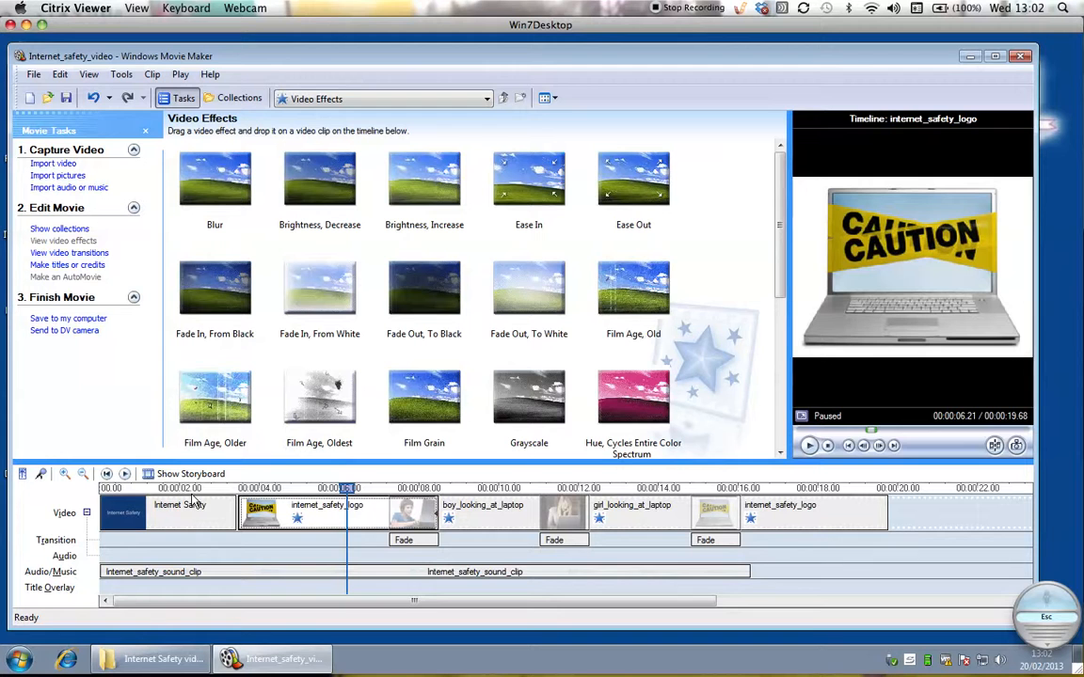
left_click_drag(101, 508, 130, 500)
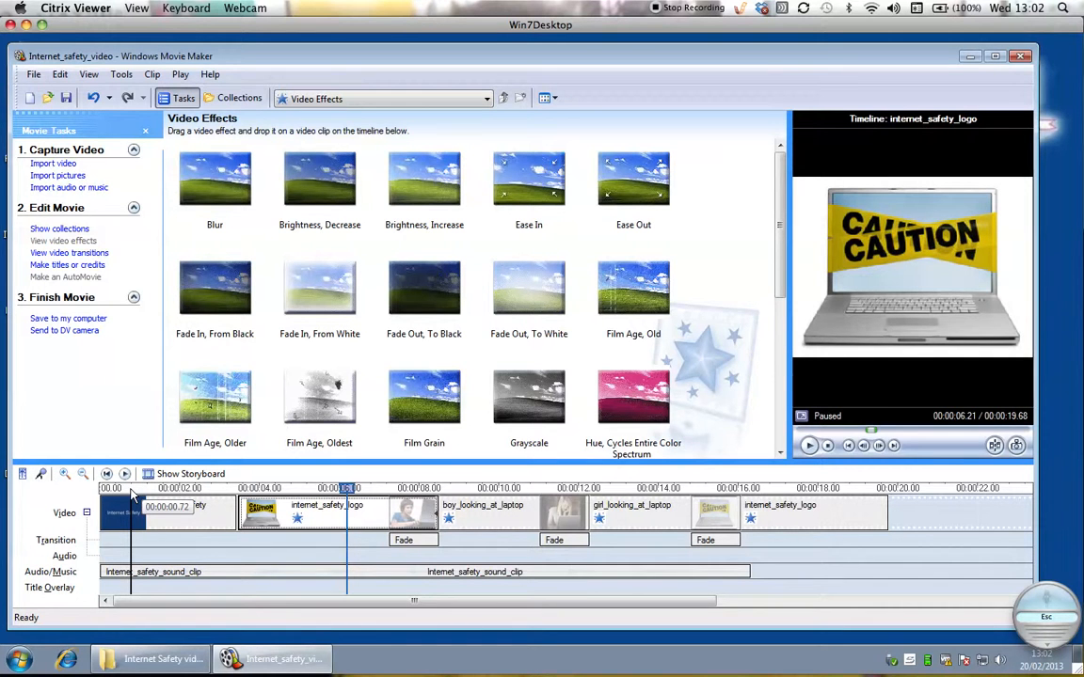
left_click(103, 490)
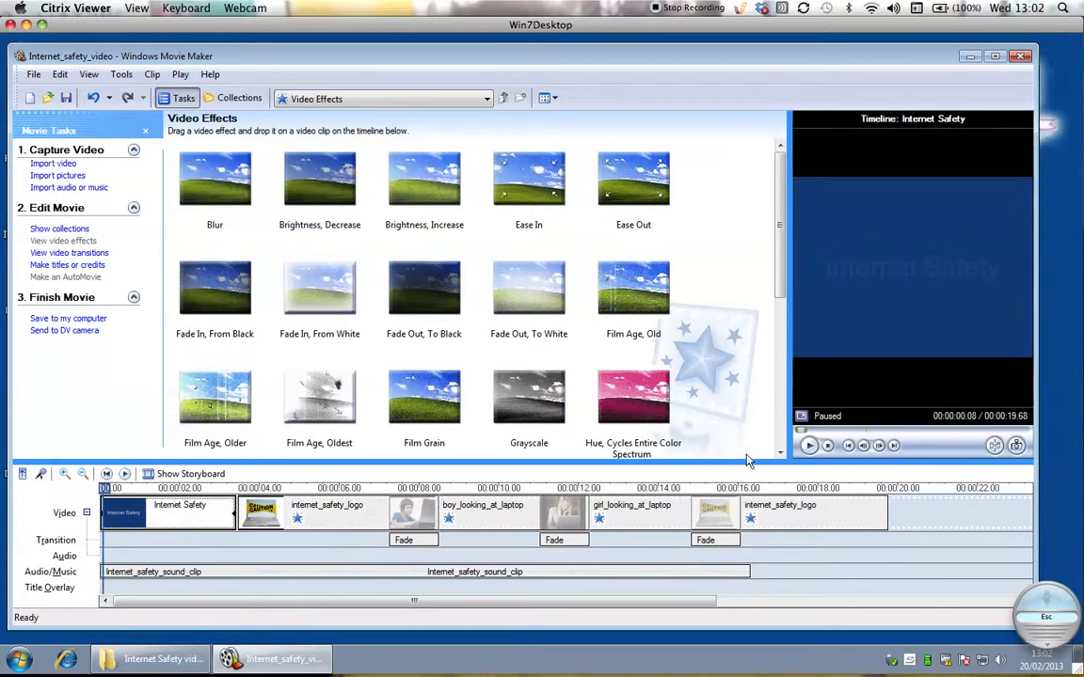